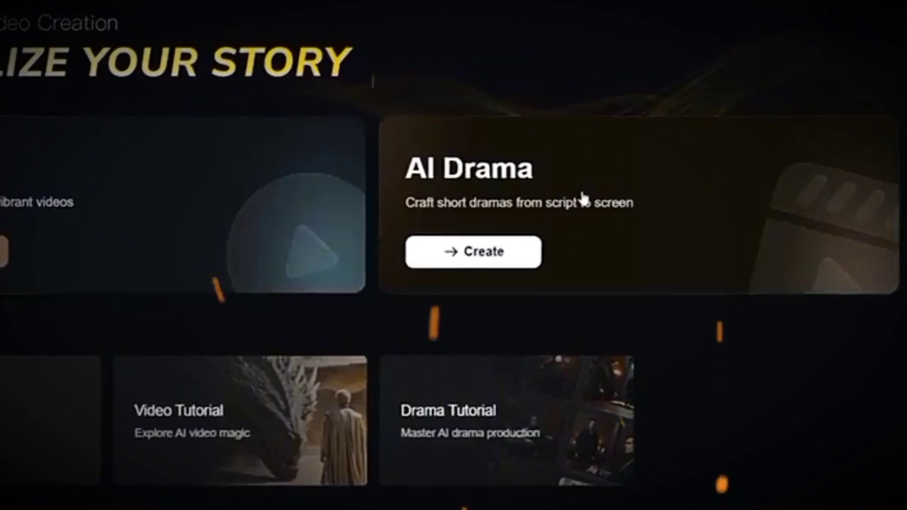
Browse the home page's trending videos and start a new AI Drama creation.
scroll(616, 227, down, 5)
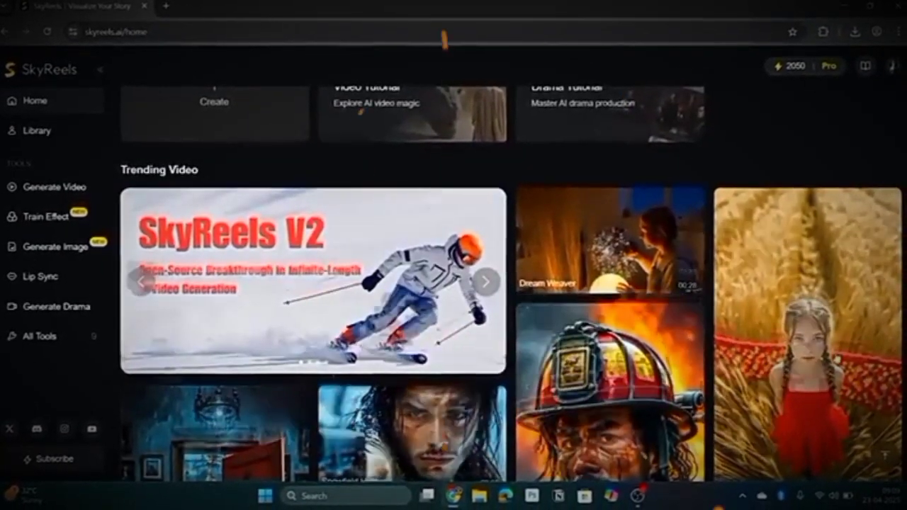
scroll(616, 298, down, 8)
scroll(454, 283, down, 10)
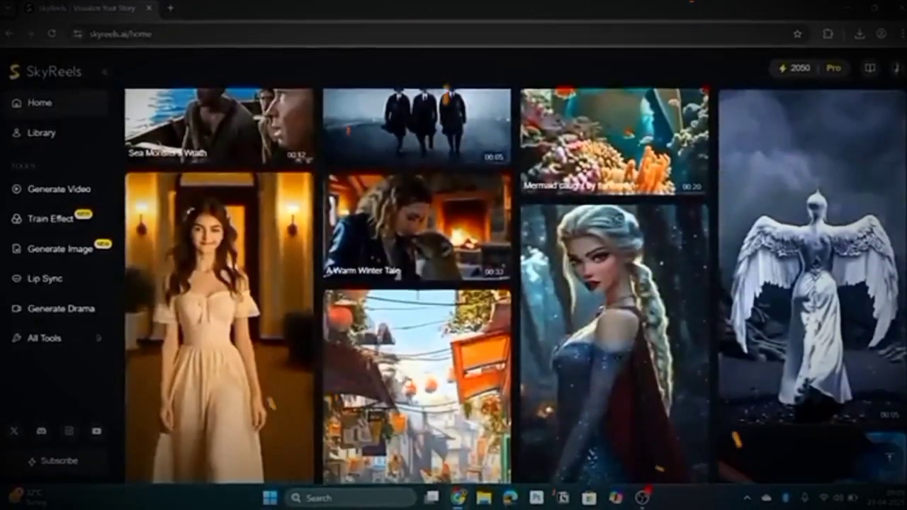
scroll(453, 354, down, 1)
scroll(424, 355, up, 15)
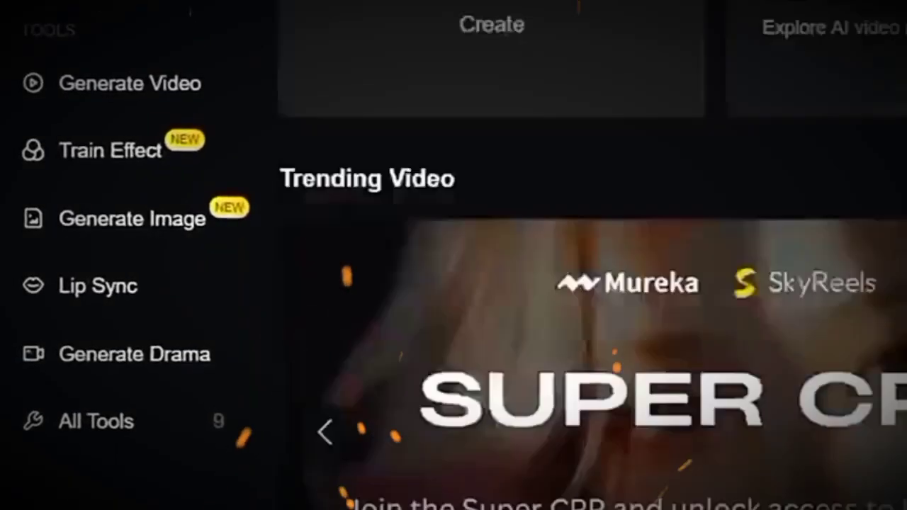
scroll(592, 283, up, 3)
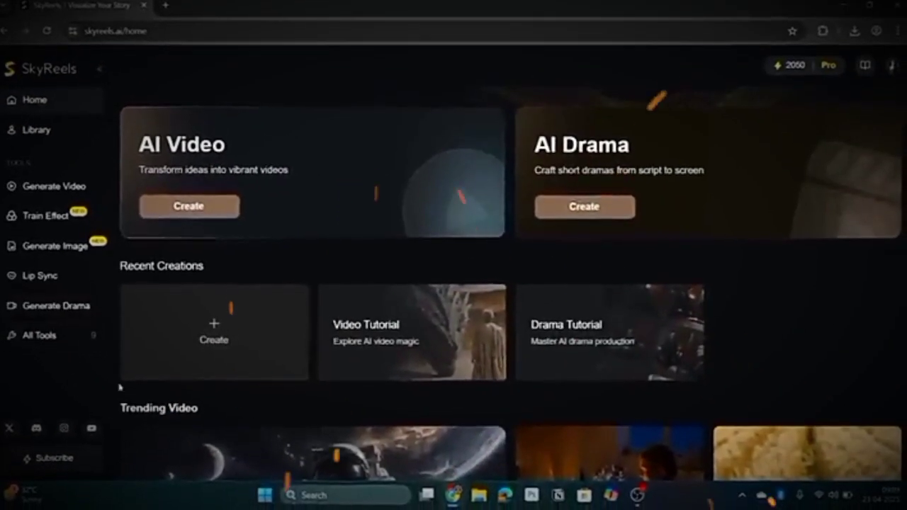
scroll(617, 314, up, 1)
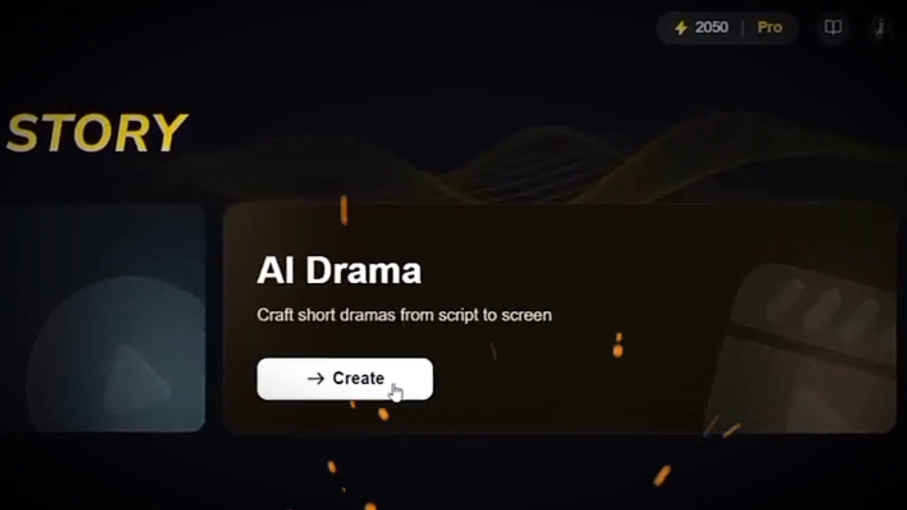
click(393, 390)
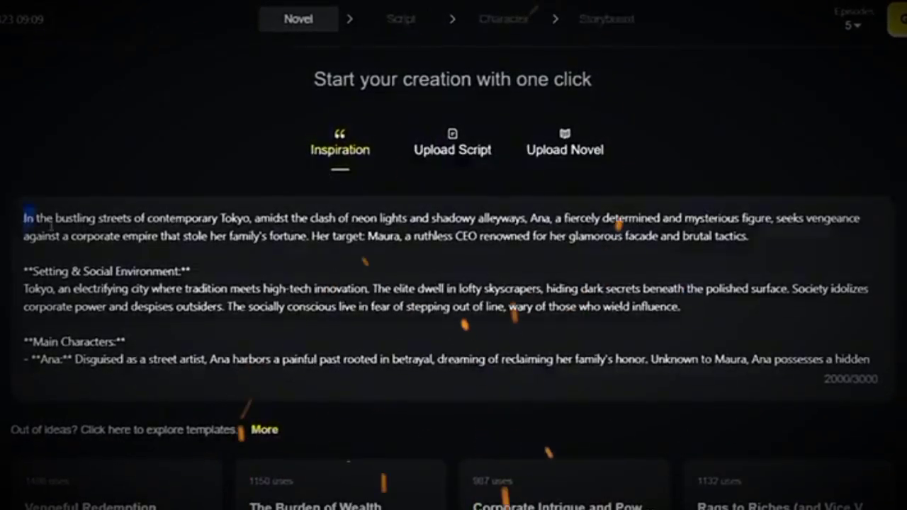
Review the sample Tokyo story in the Inspiration text and open the script upload option.
drag(51, 225, 521, 363)
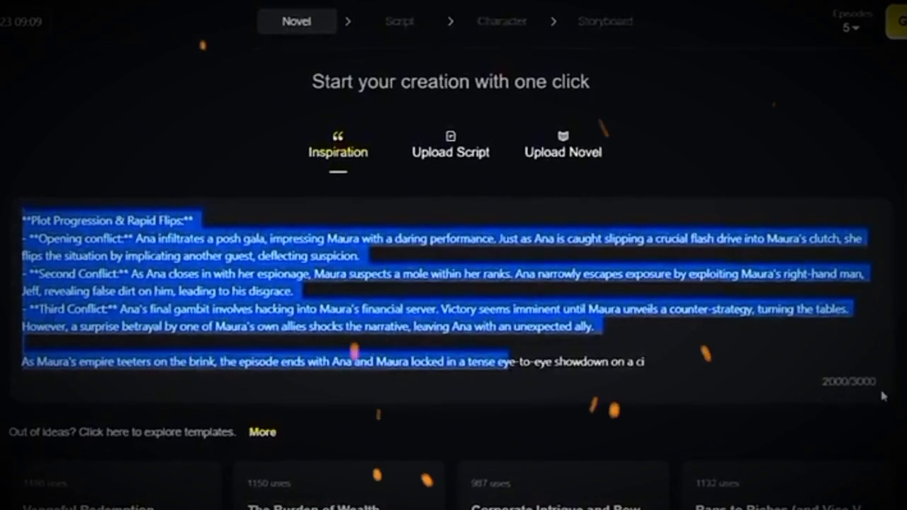
scroll(394, 323, up, 5)
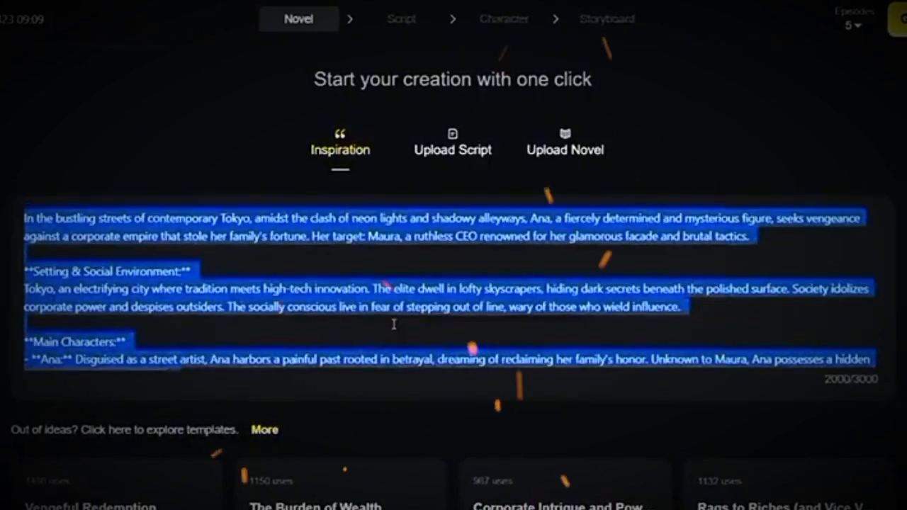
click(395, 304)
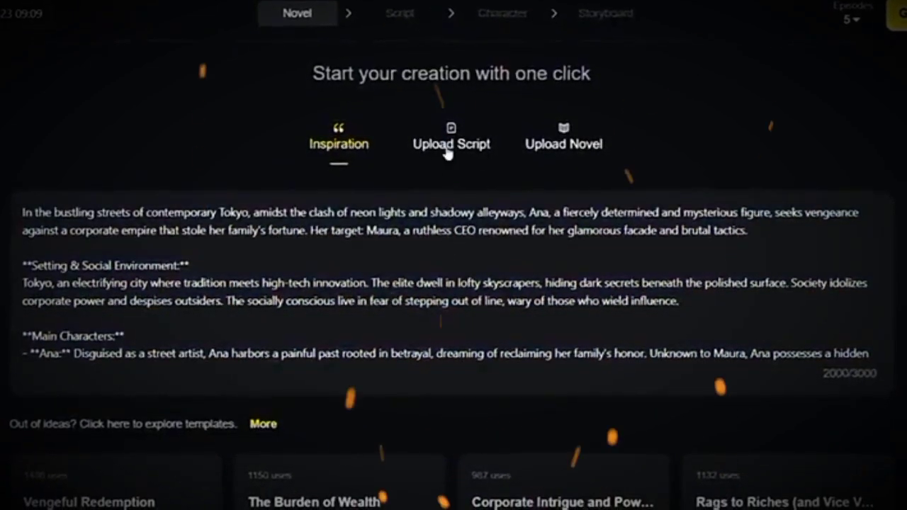
click(450, 144)
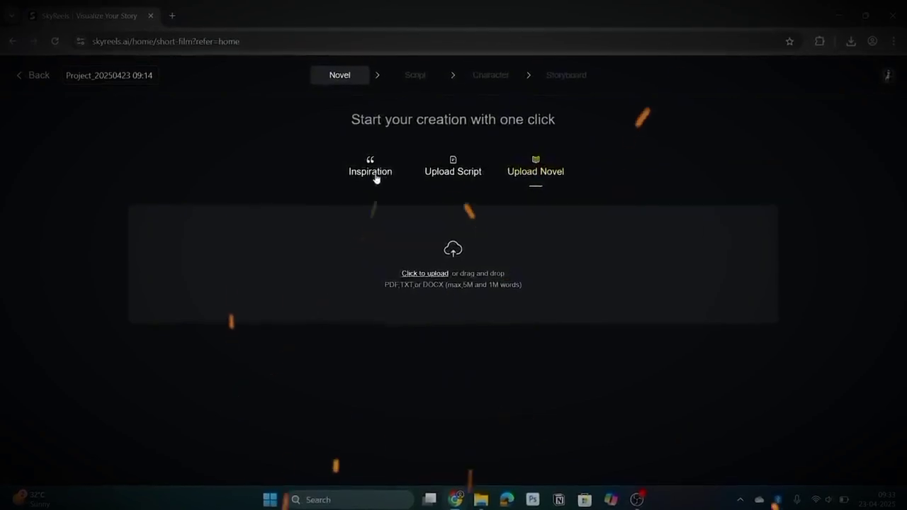
Paste the Harry Potter story as the inspiration text, keep 5 episodes and generate the script.
click(374, 175)
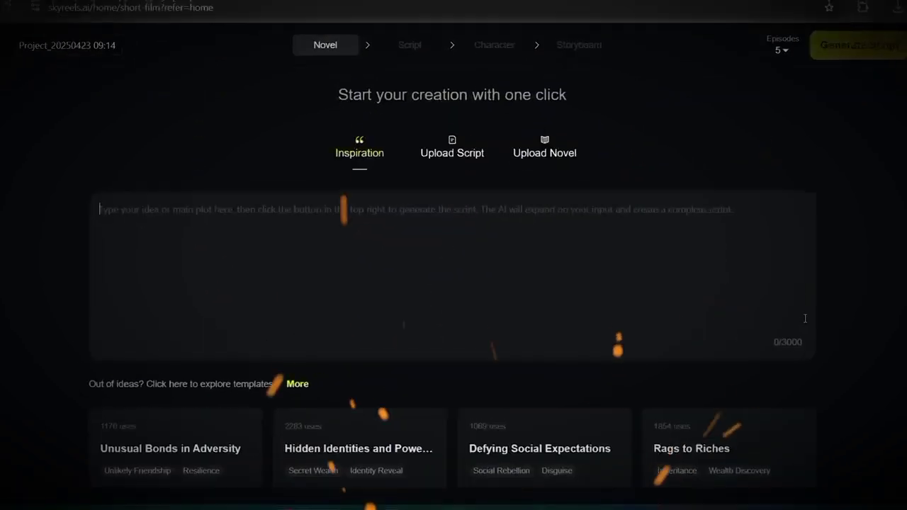
key(ctrl+v)
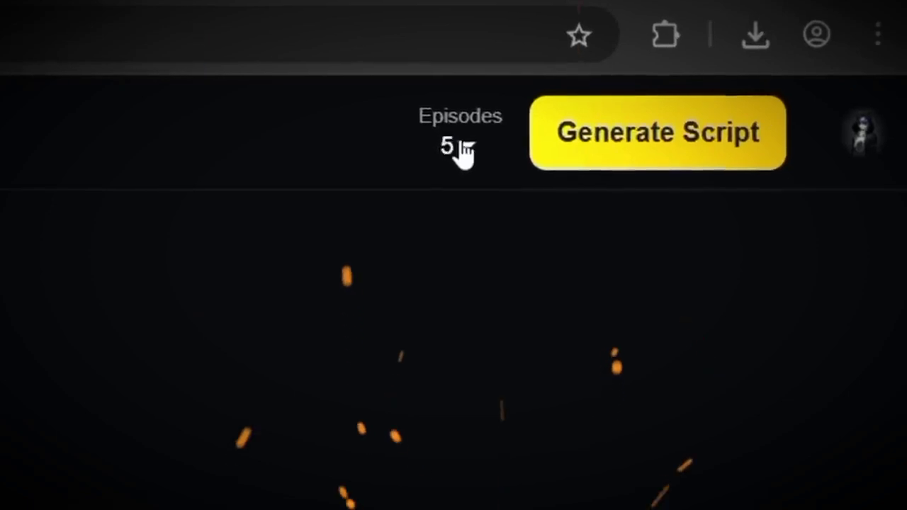
click(466, 149)
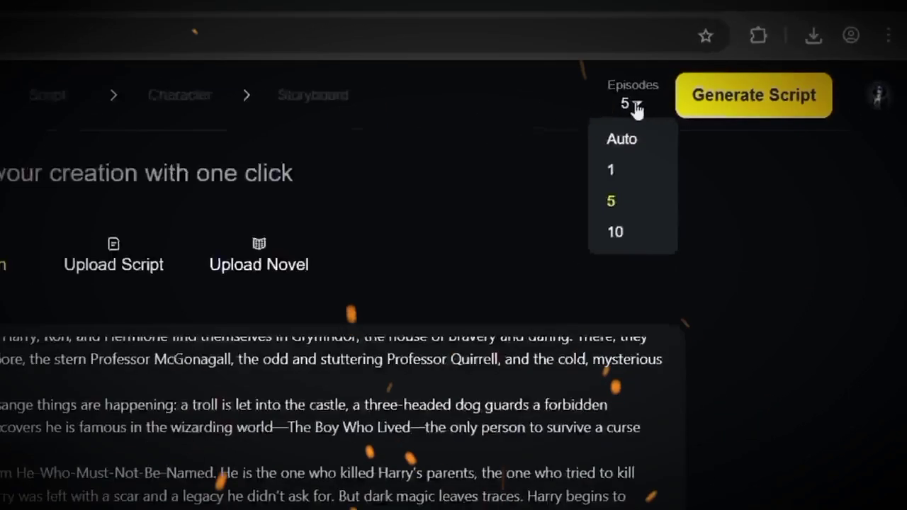
scroll(269, 248, up, 3)
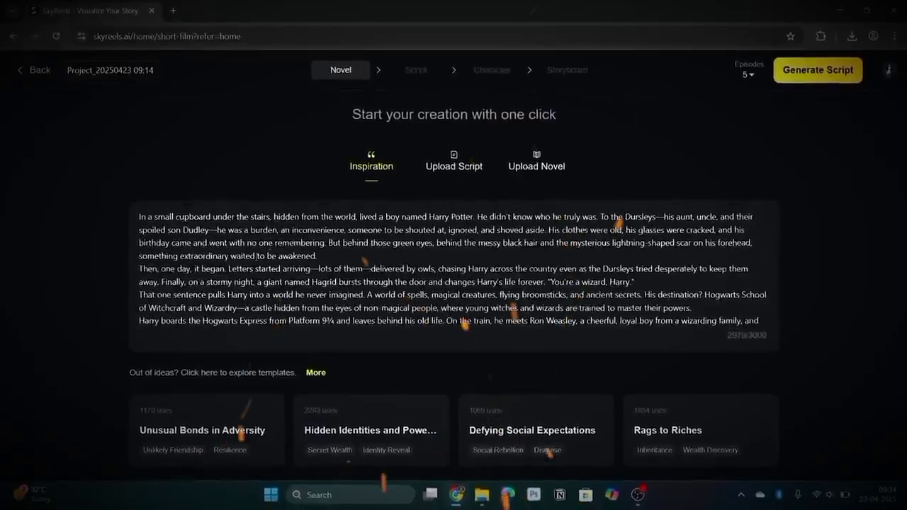
click(797, 64)
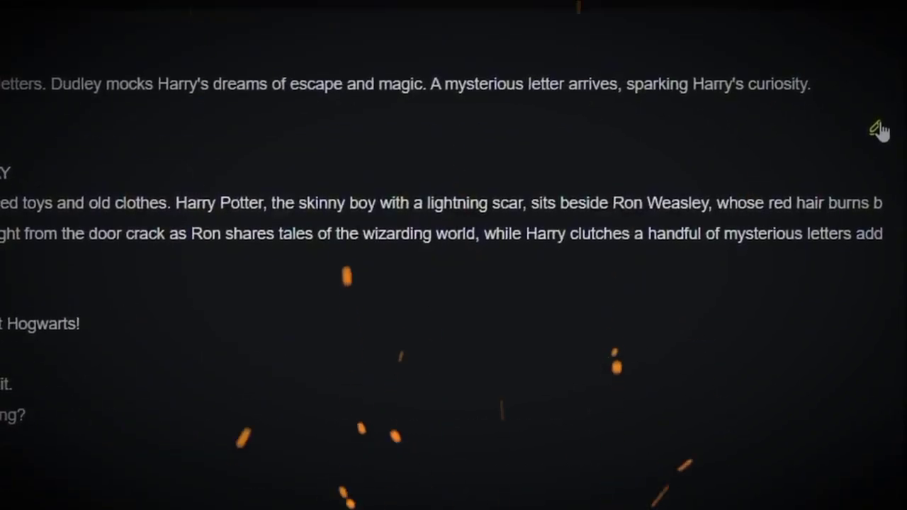
Review the generated EP1 script and check the summary of EP2.
scroll(202, 238, down, 7)
scroll(203, 239, up, 7)
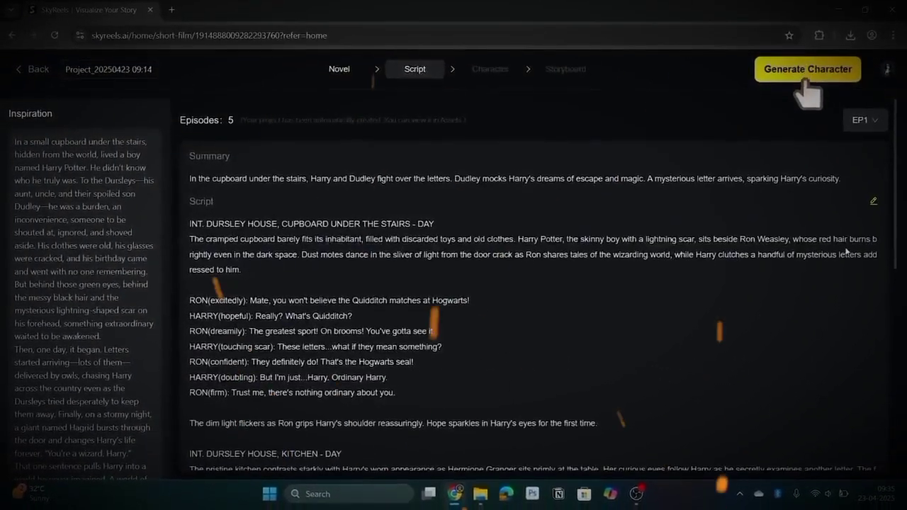
scroll(839, 230, down, 7)
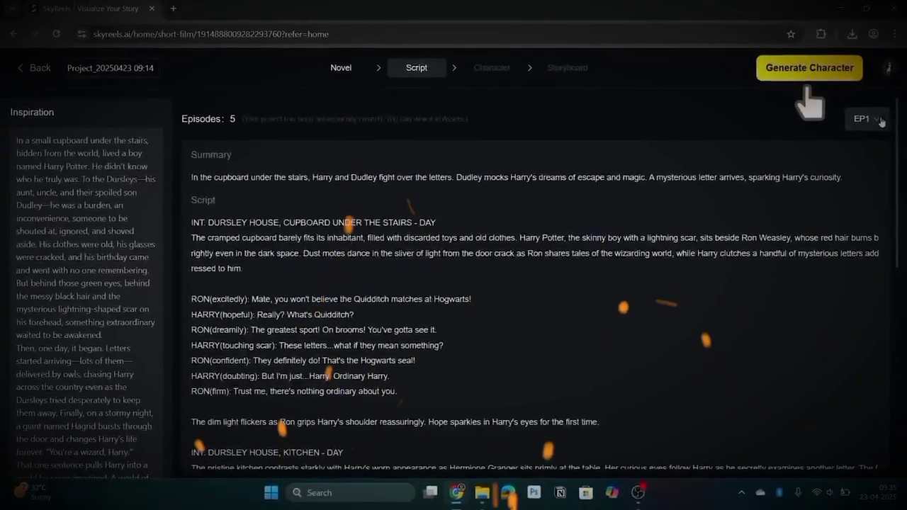
click(858, 117)
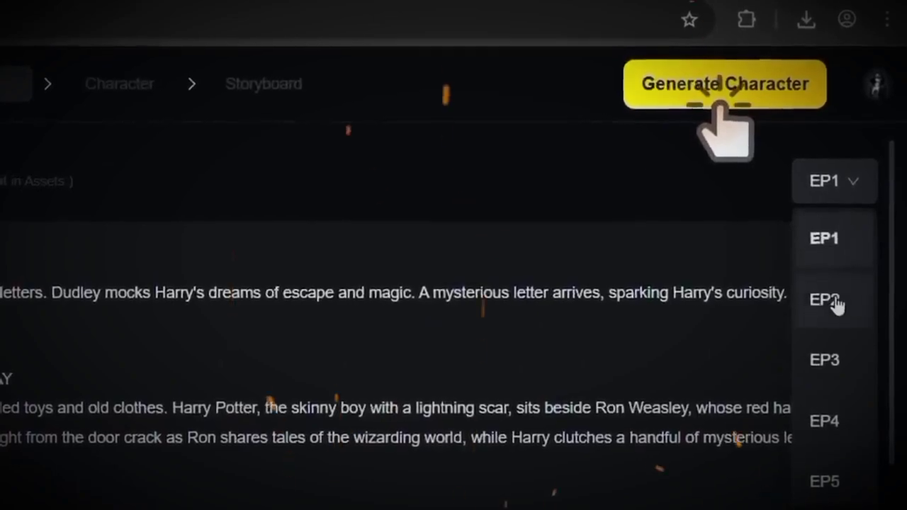
click(835, 303)
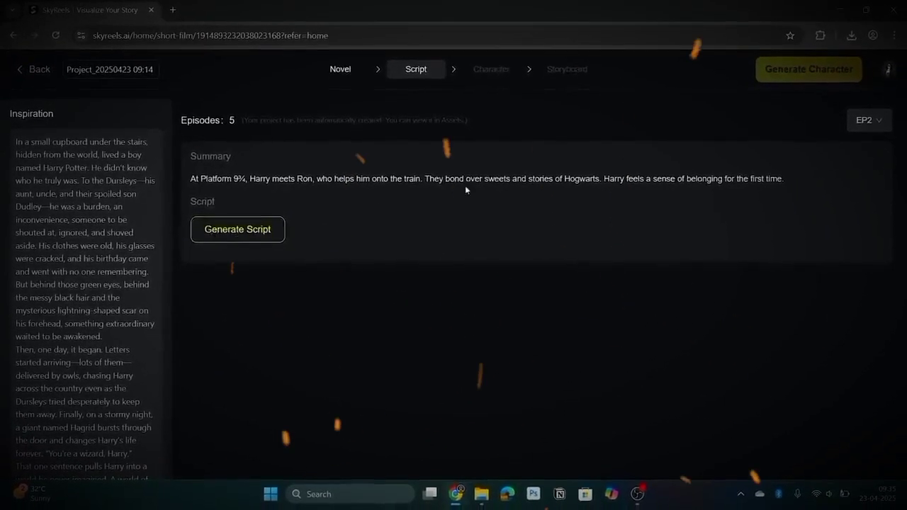
click(863, 122)
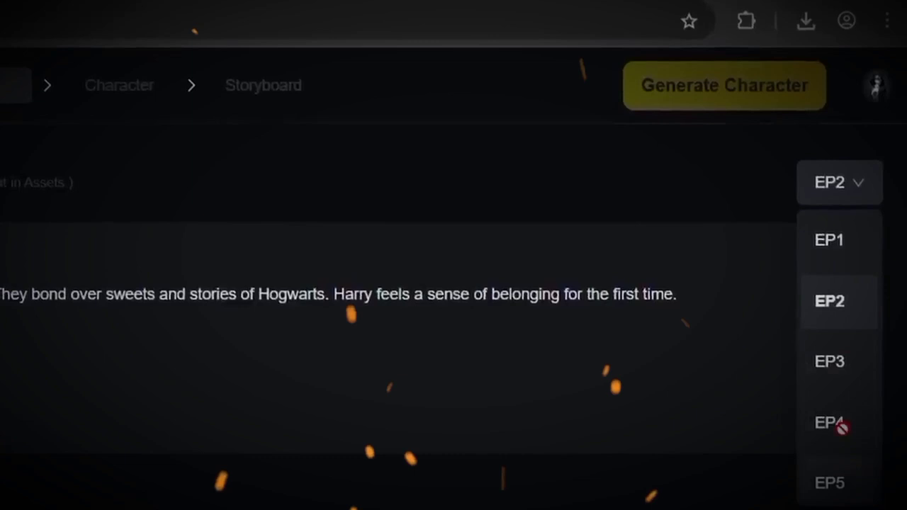
click(829, 240)
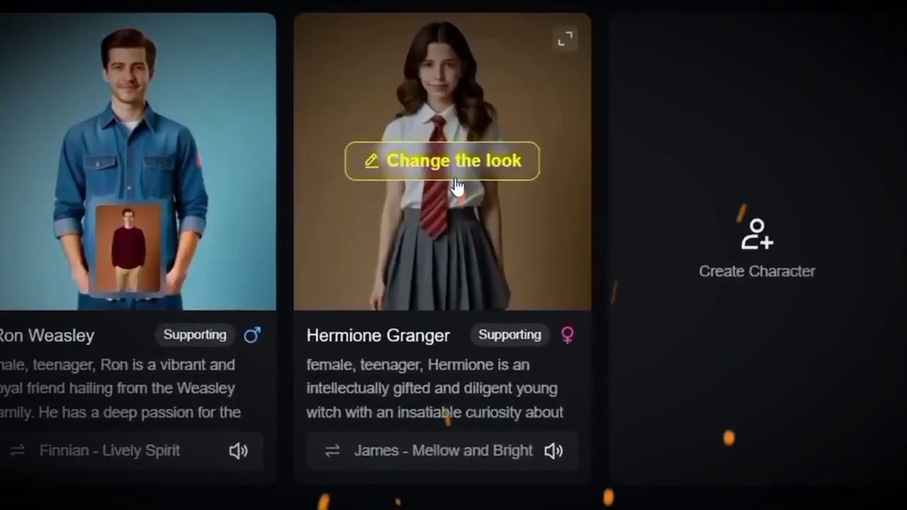
Open the look editor for Hermione Granger and upload the harmionee image as the actor reference for generation.
click(456, 186)
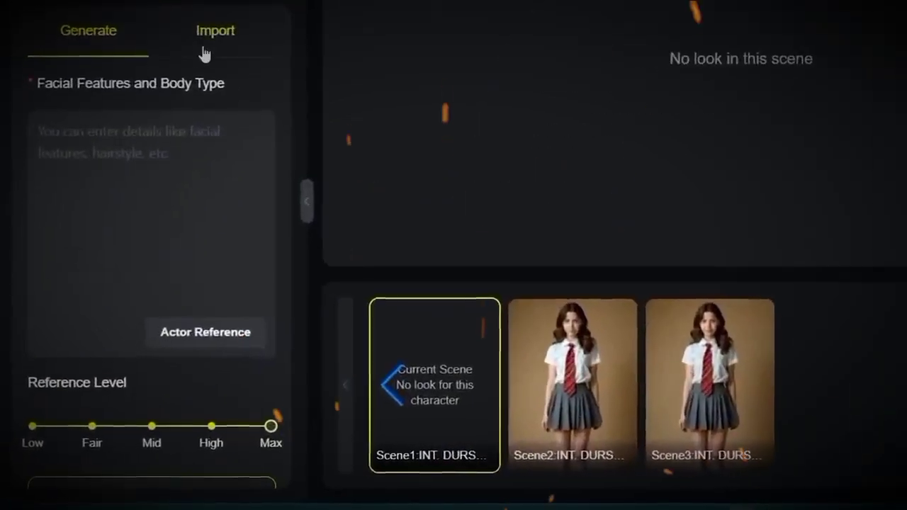
click(132, 195)
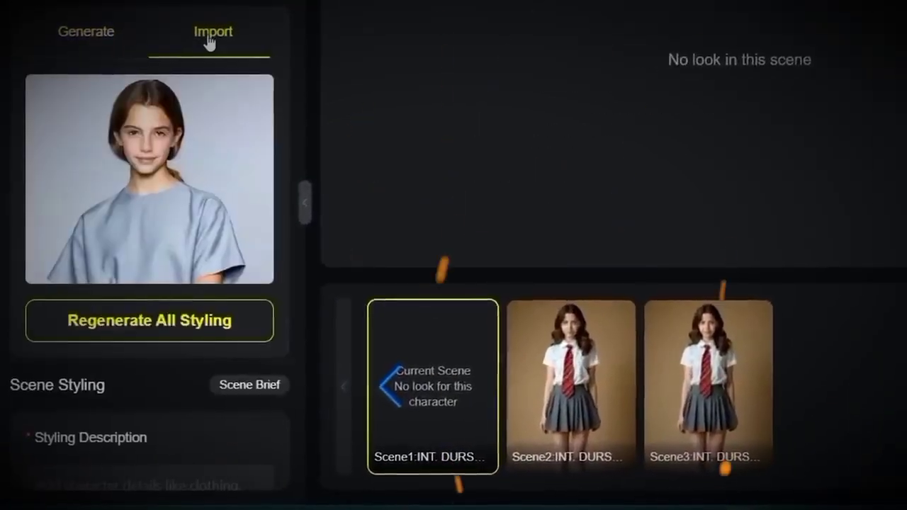
scroll(155, 303, down, 5)
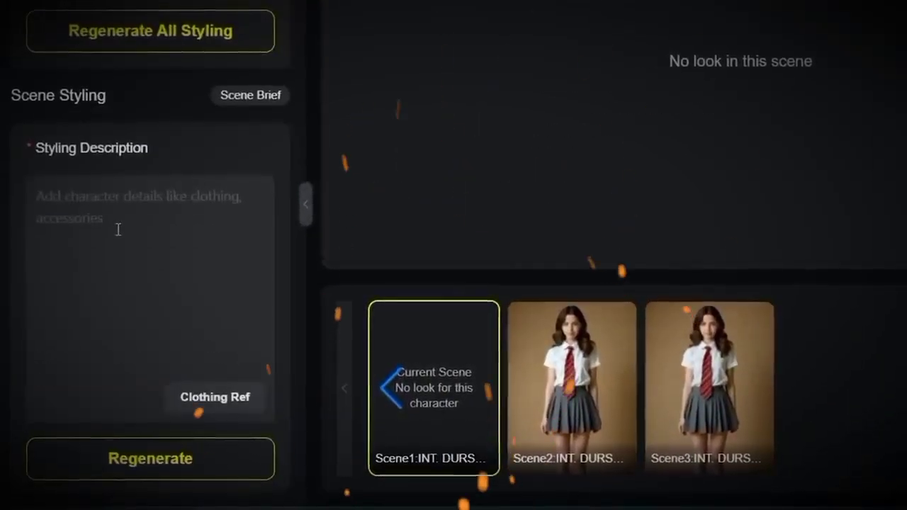
scroll(118, 228, up, 5)
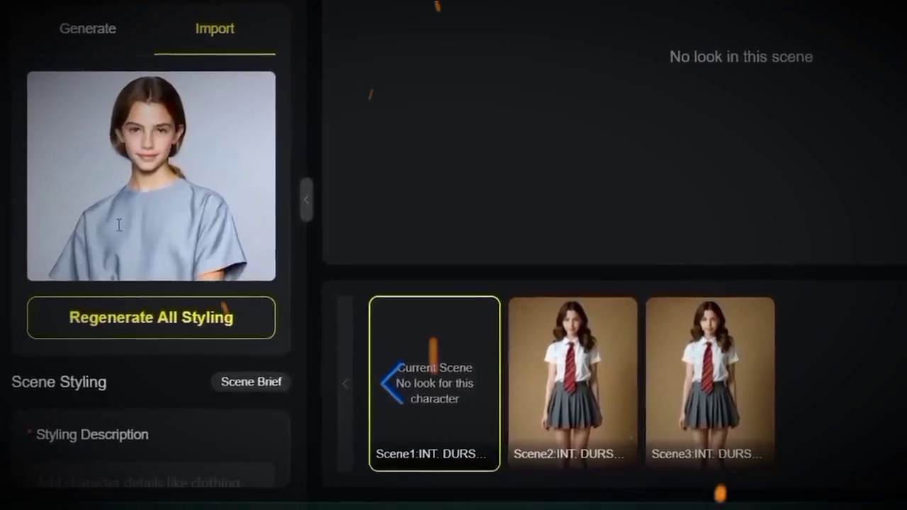
click(71, 32)
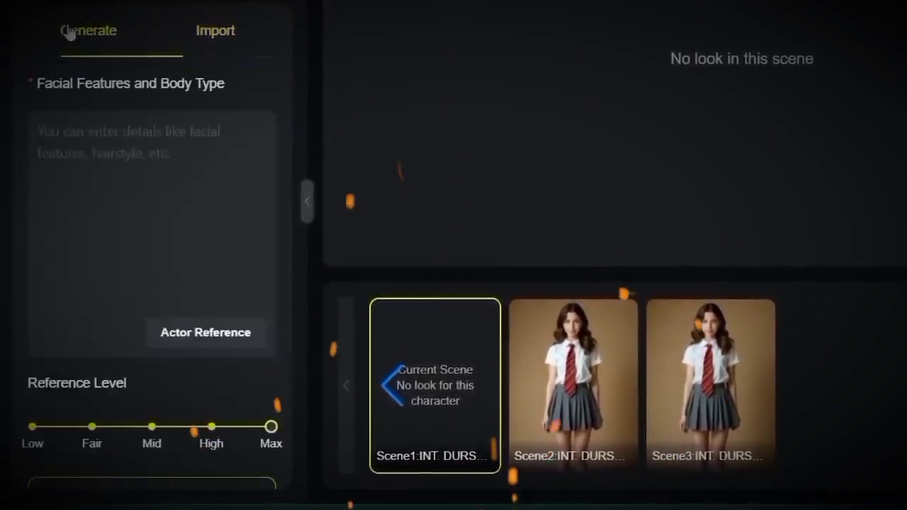
click(225, 369)
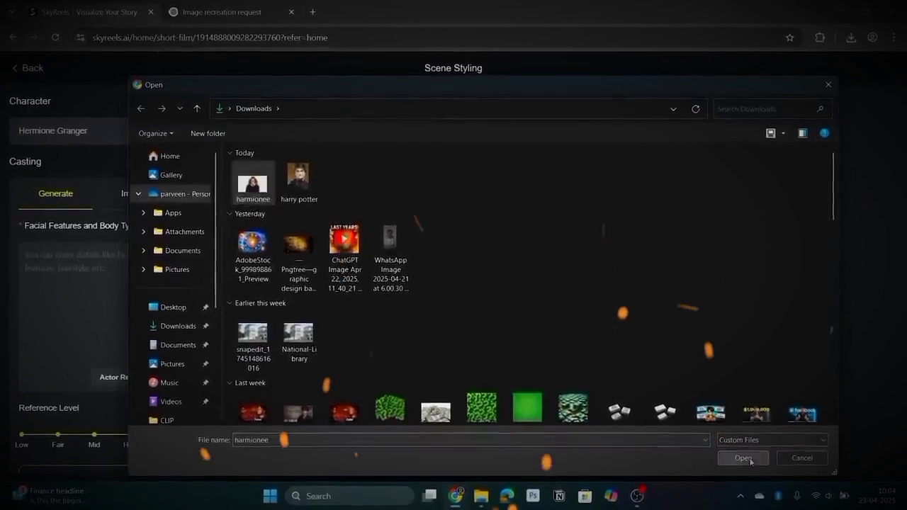
click(750, 461)
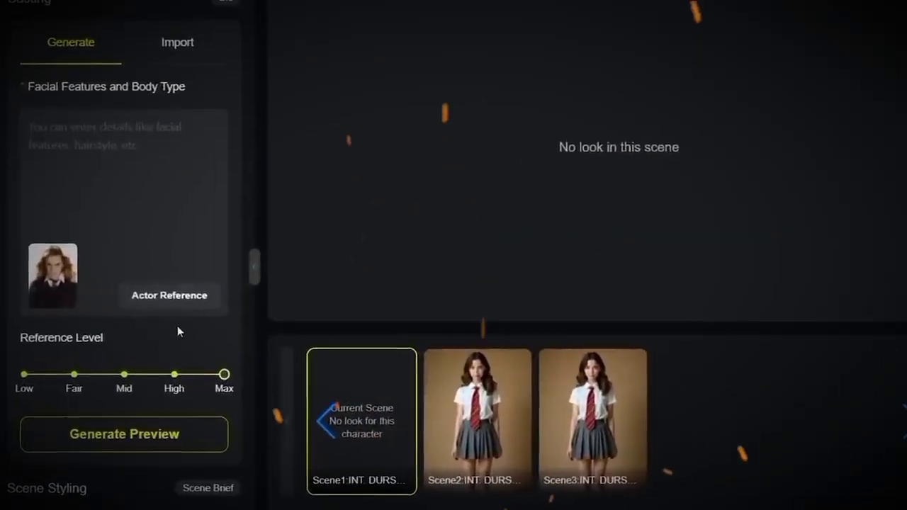
Describe the facial features as "make the charcater like her" and generate a preview.
click(143, 220)
text(make the ccharacter like her)
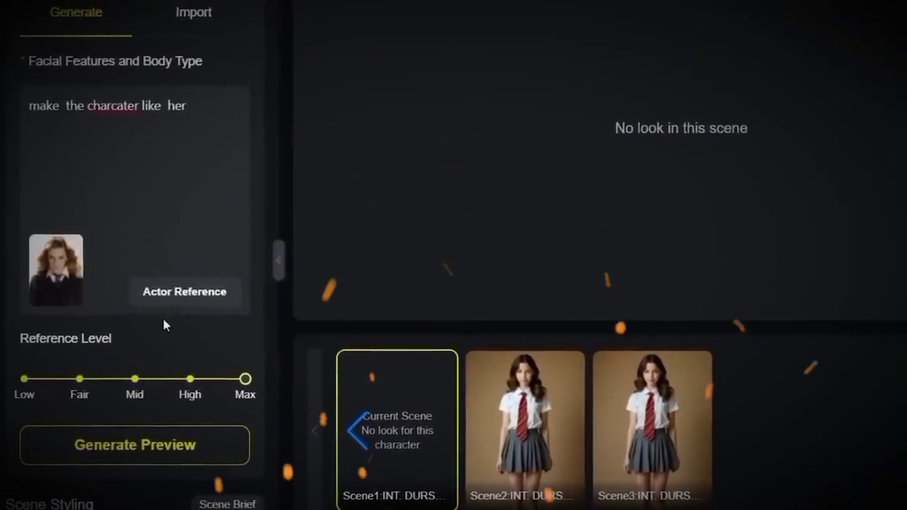
scroll(170, 298, down, 3)
click(175, 278)
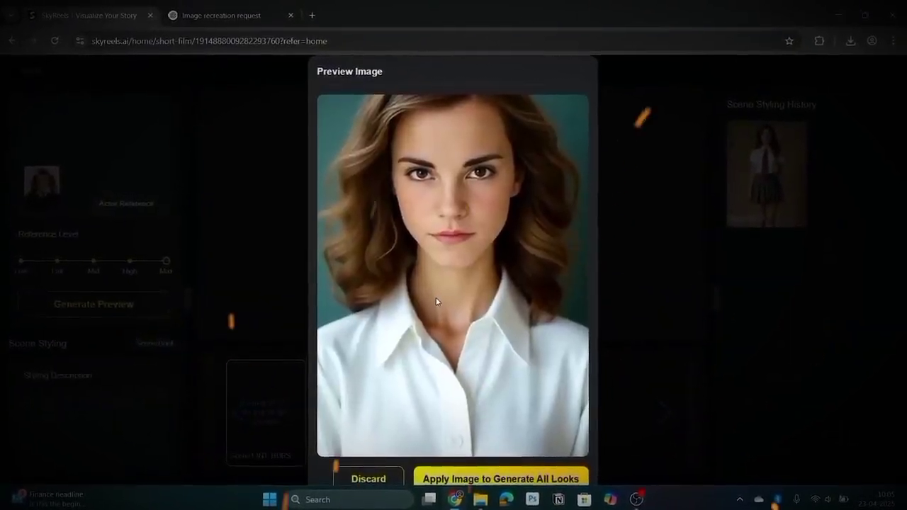
Apply the preview image to generate all of Hermione's looks, and compare the Scene2 and Scene3 results.
scroll(435, 297, down, 1)
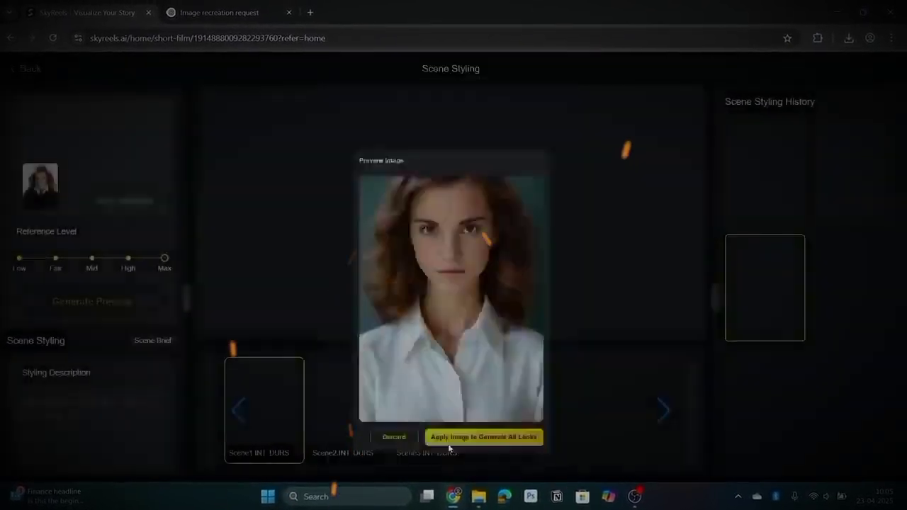
click(449, 438)
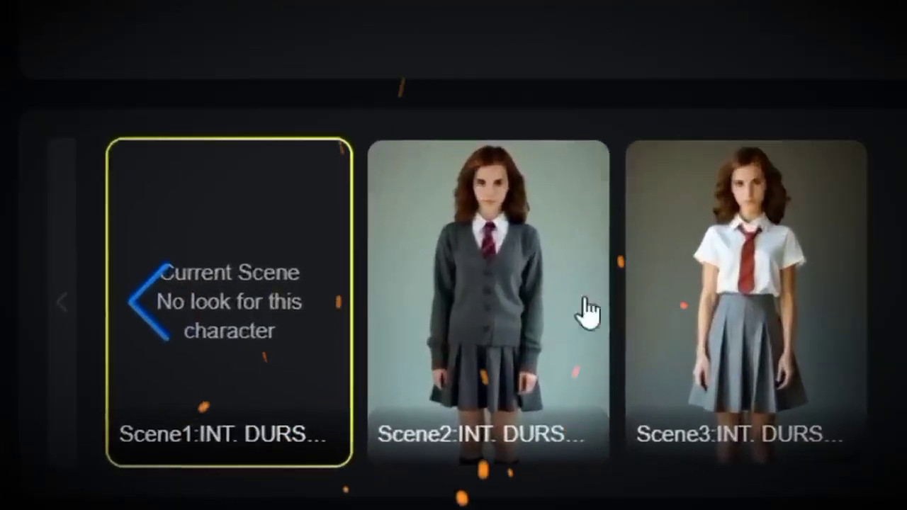
click(348, 424)
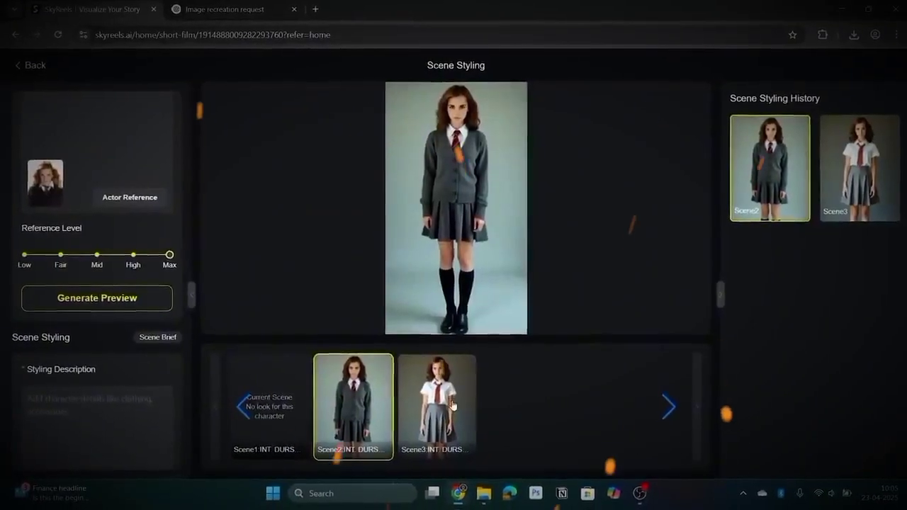
click(832, 283)
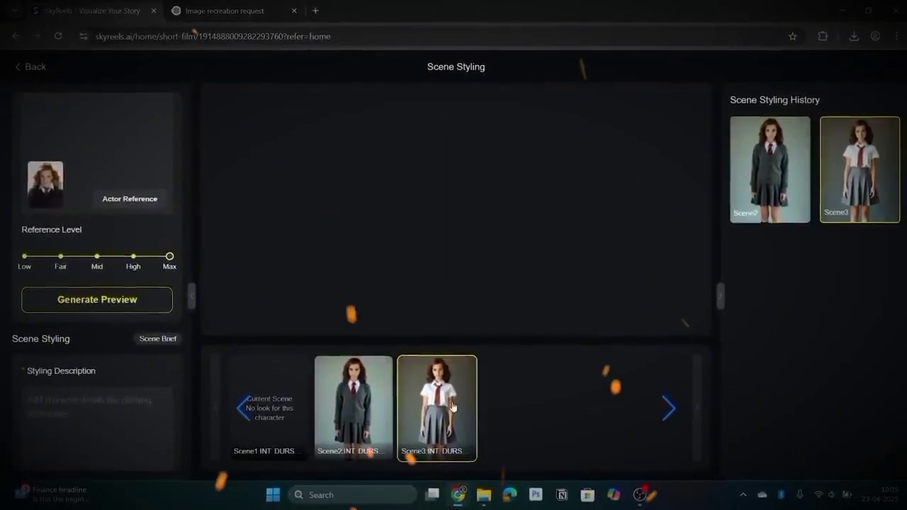
click(358, 411)
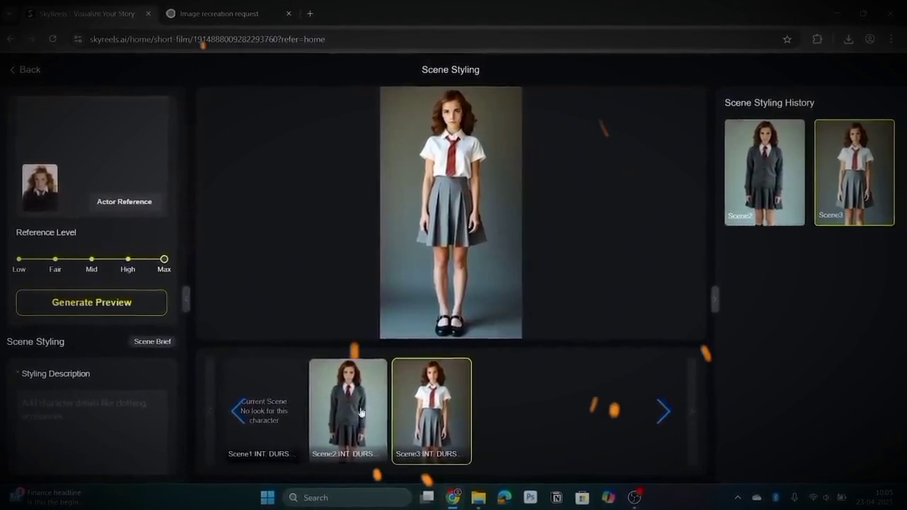
click(360, 412)
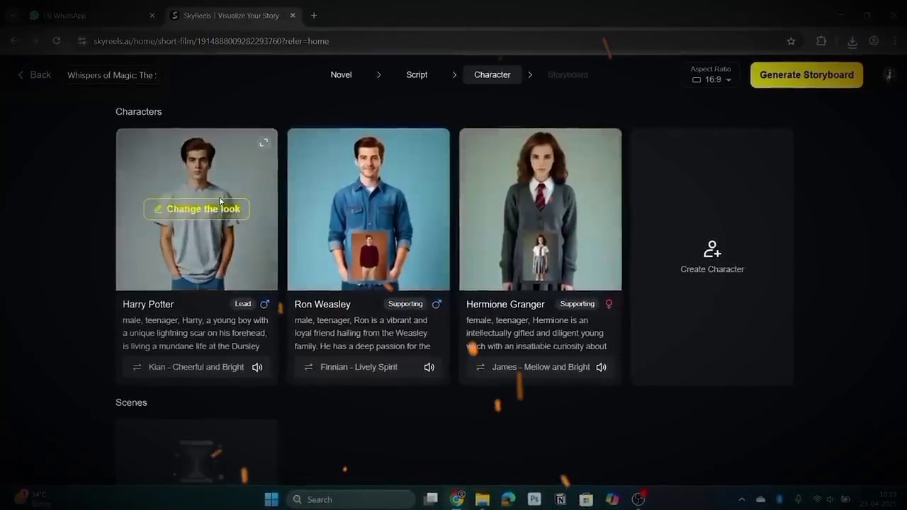
Replace Harry Potter's imported casting image with the photo of the wand-holding wizard in glasses and regenerate all styling.
click(221, 202)
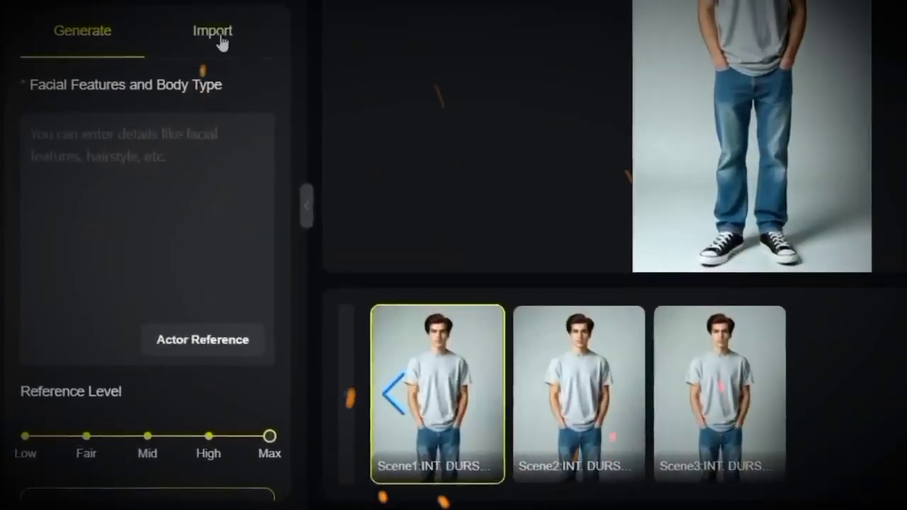
click(212, 32)
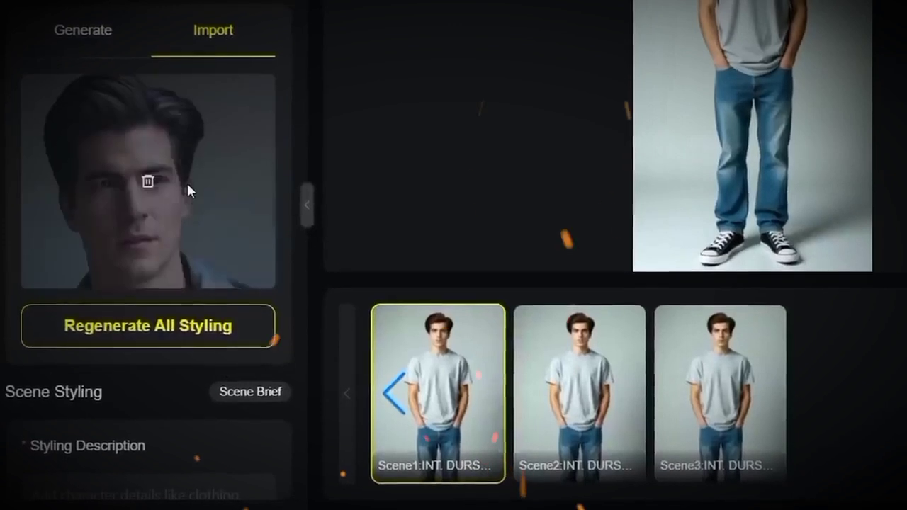
click(147, 181)
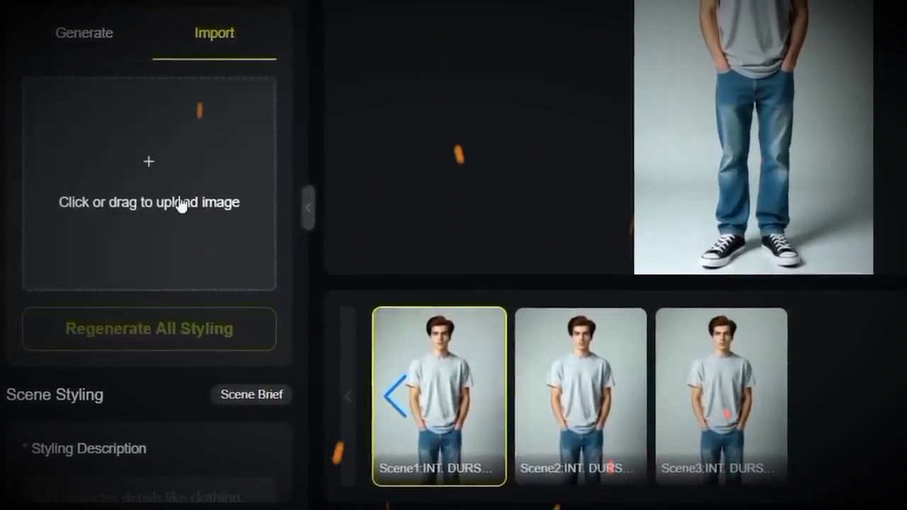
click(182, 205)
click(113, 322)
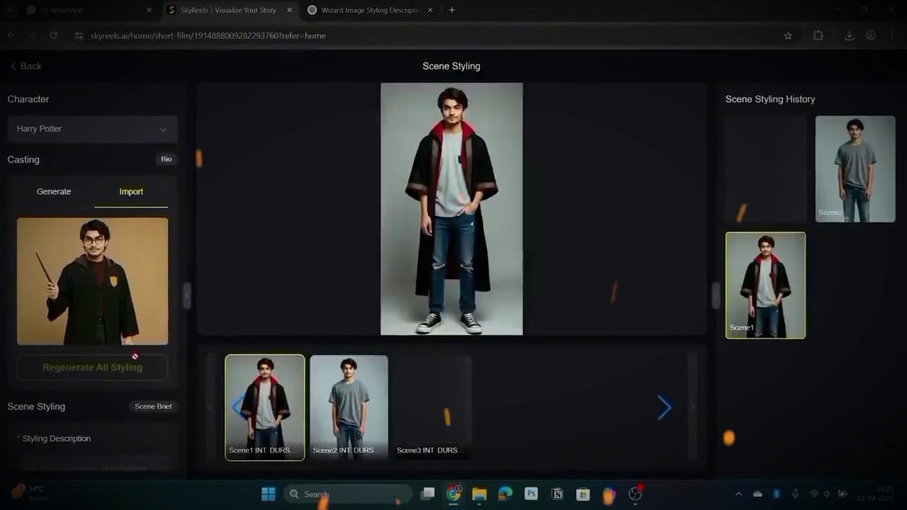
Switch Harry Potter's casting from an imported image to generation, check the scene styling, and return to the characters.
click(56, 196)
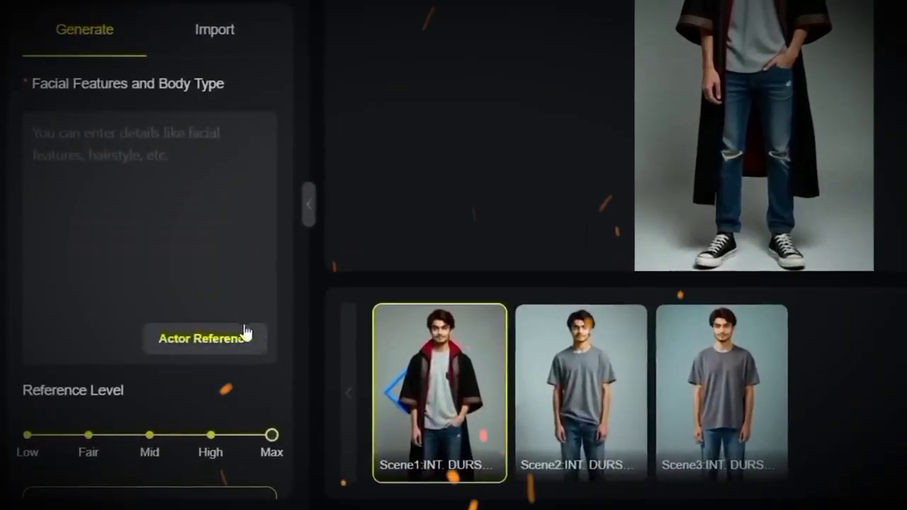
scroll(189, 183, down, 5)
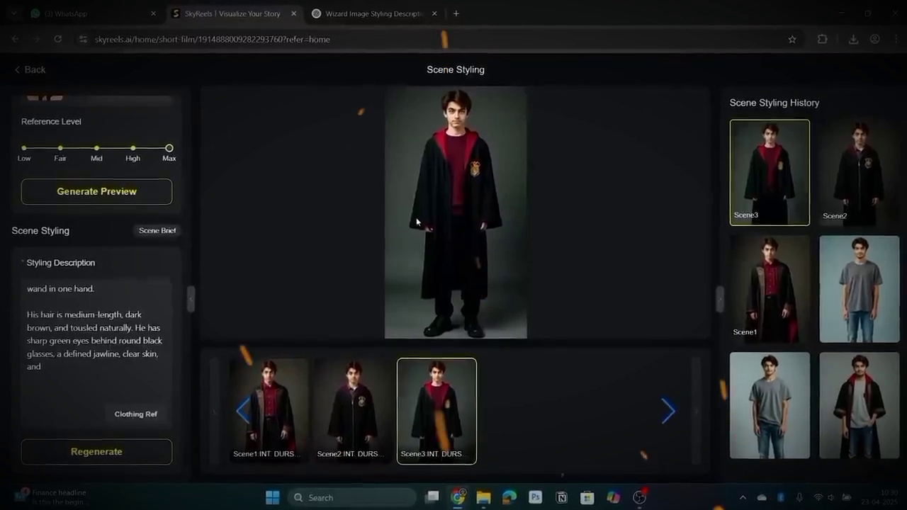
click(32, 71)
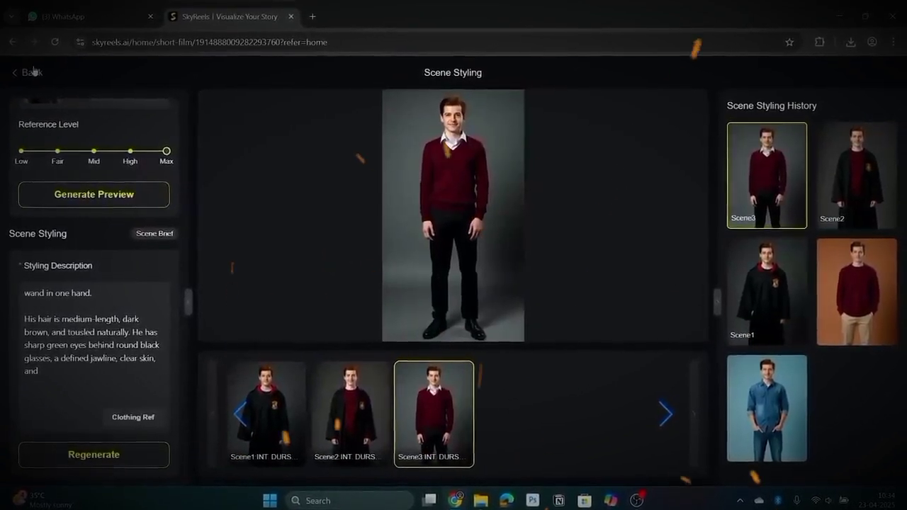
Leave Ron Weasley's look editor and generate the storyboard from the finished characters.
click(32, 71)
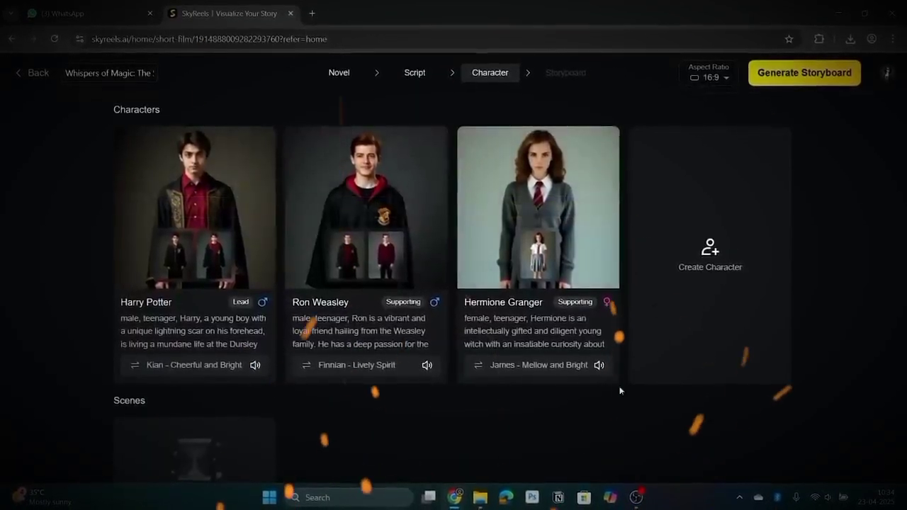
scroll(541, 377, down, 2)
scroll(542, 377, up, 2)
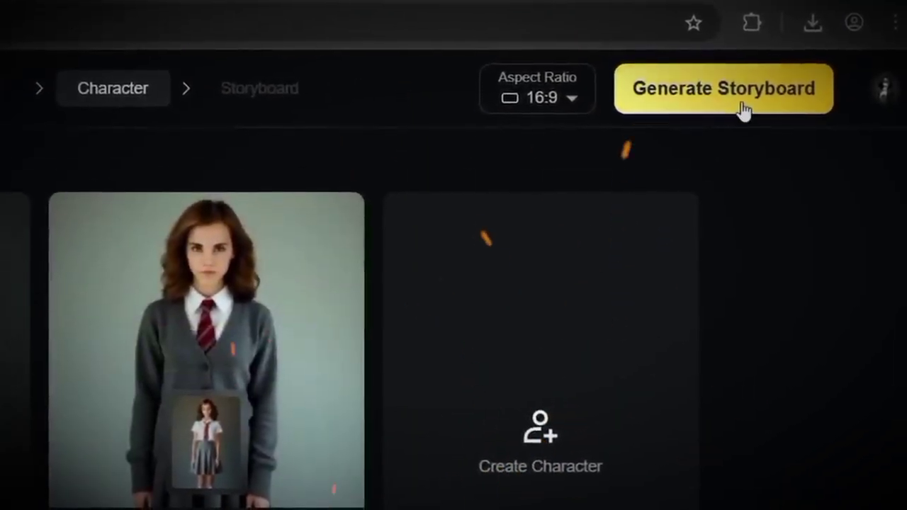
click(678, 99)
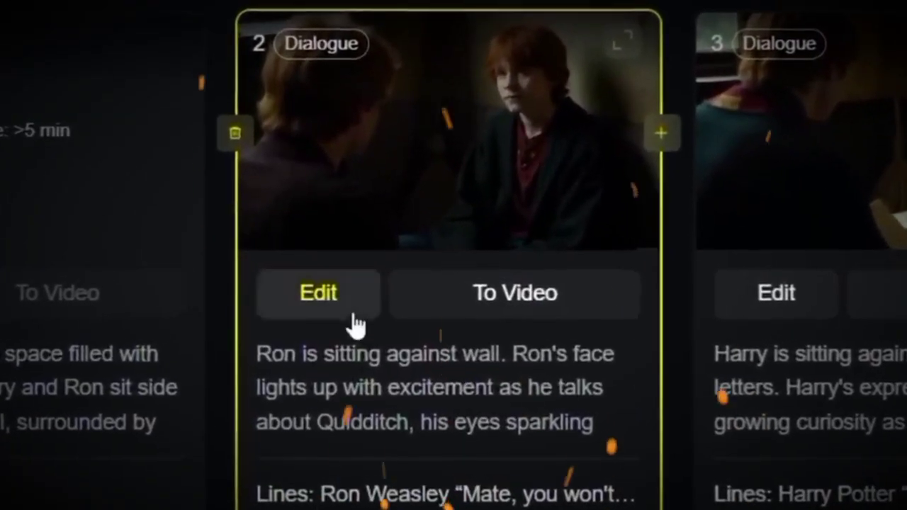
Open Scene 1 Shot 2 for editing and examine its image prompt, video settings and dialogue line options.
click(357, 326)
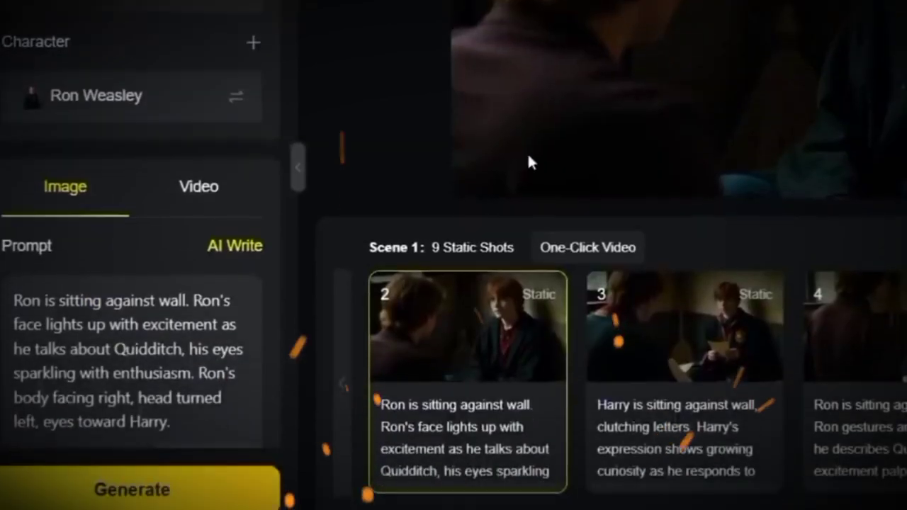
scroll(68, 162, down, 3)
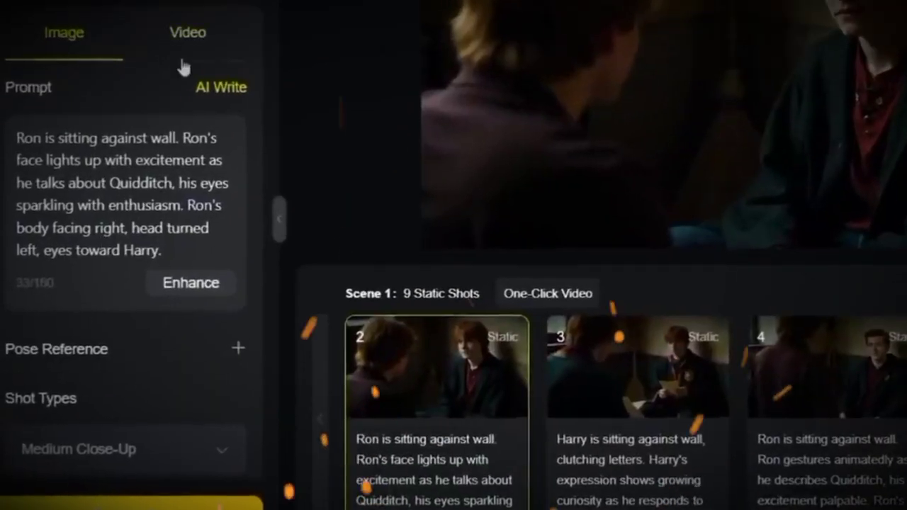
click(107, 135)
scroll(124, 186, down, 3)
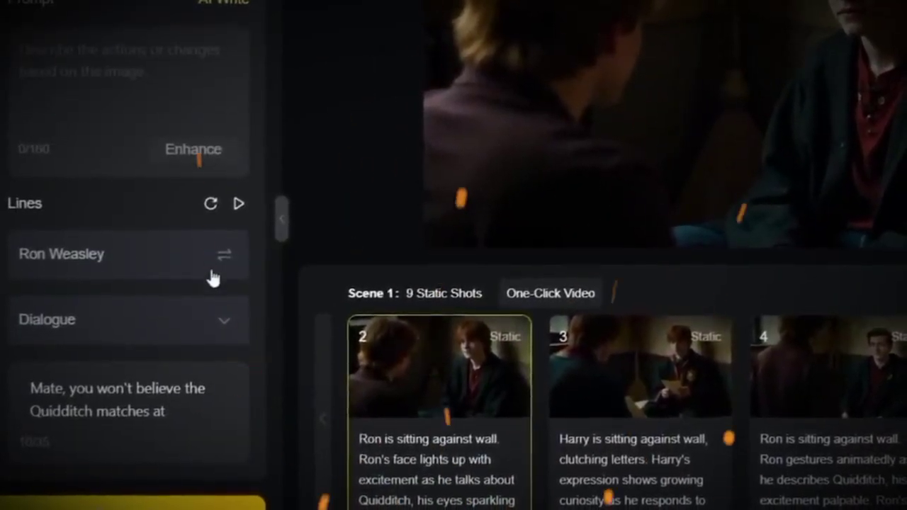
click(121, 328)
click(124, 326)
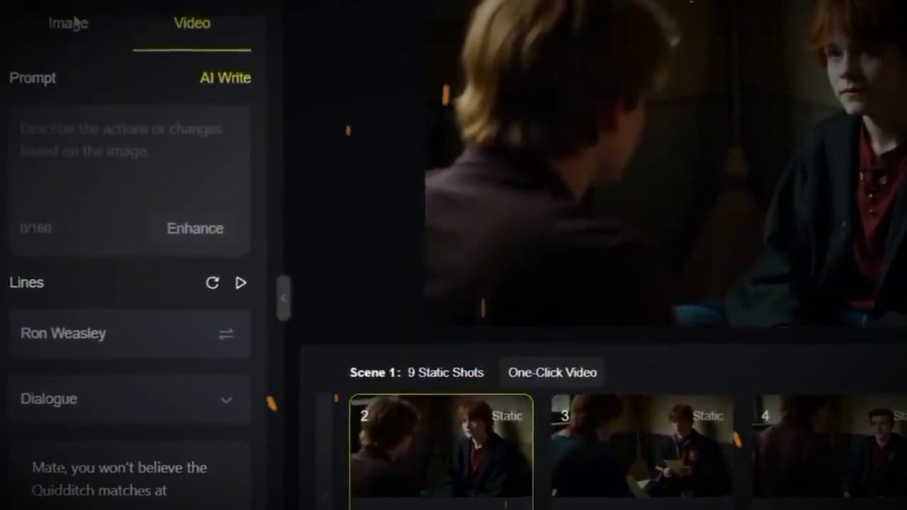
Return to the shot's image settings and choose the figure with a hand on its chin as pose reference.
click(75, 41)
scroll(78, 248, down, 1)
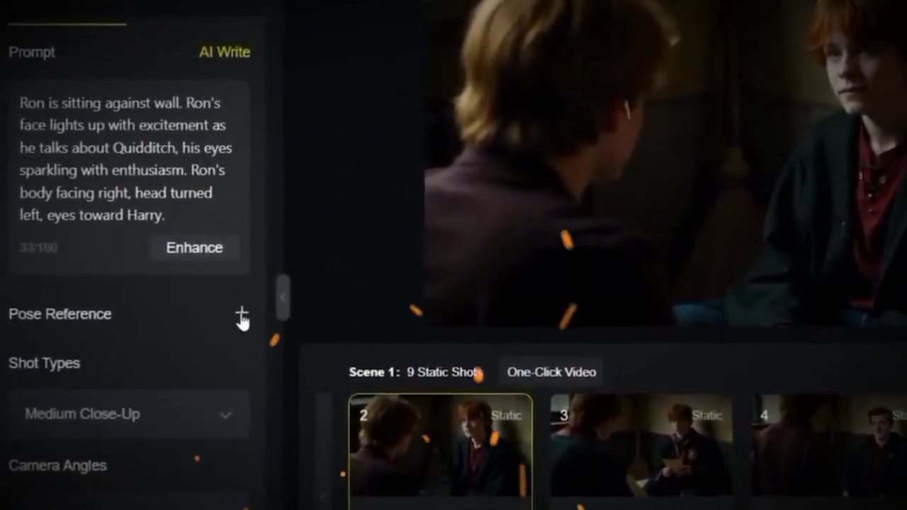
click(241, 316)
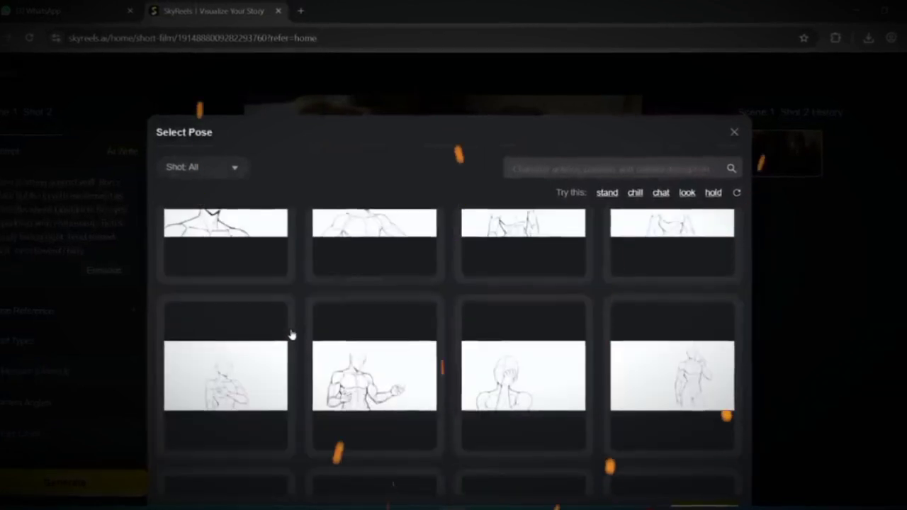
scroll(310, 379, down, 5)
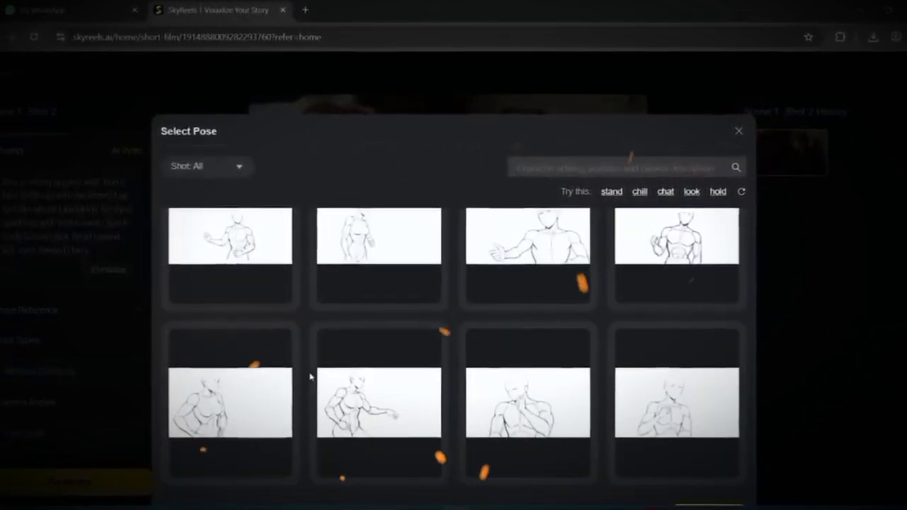
scroll(638, 396, down, 5)
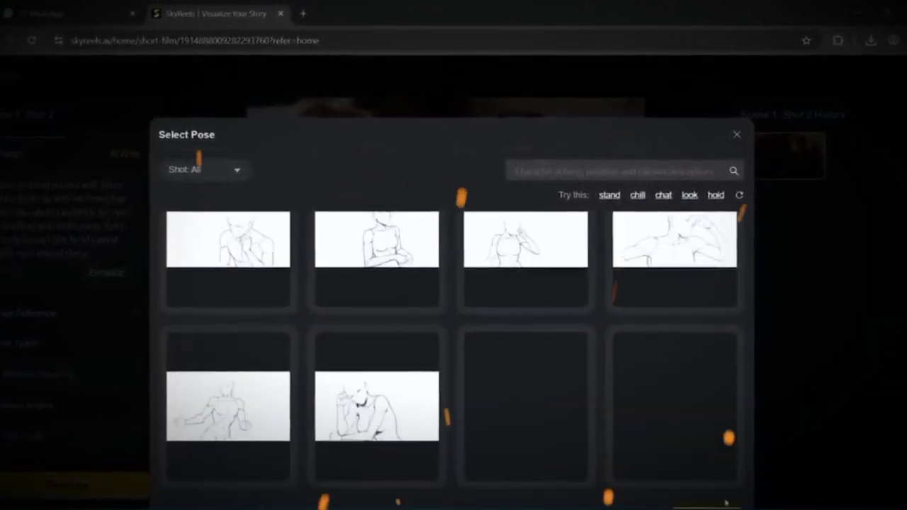
click(228, 241)
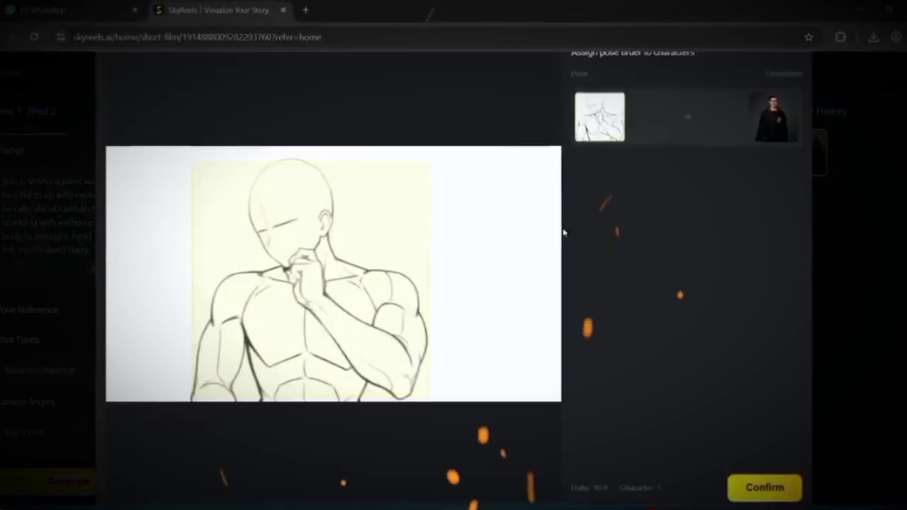
Assign the chosen pose to Ron Weasley and generate a new image for Shot 2.
click(777, 164)
click(766, 255)
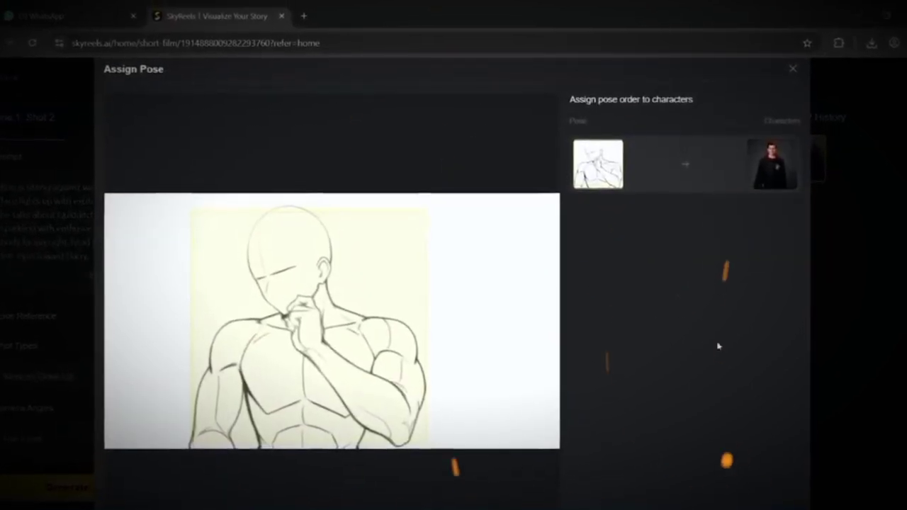
scroll(751, 383, down, 3)
click(762, 470)
click(75, 484)
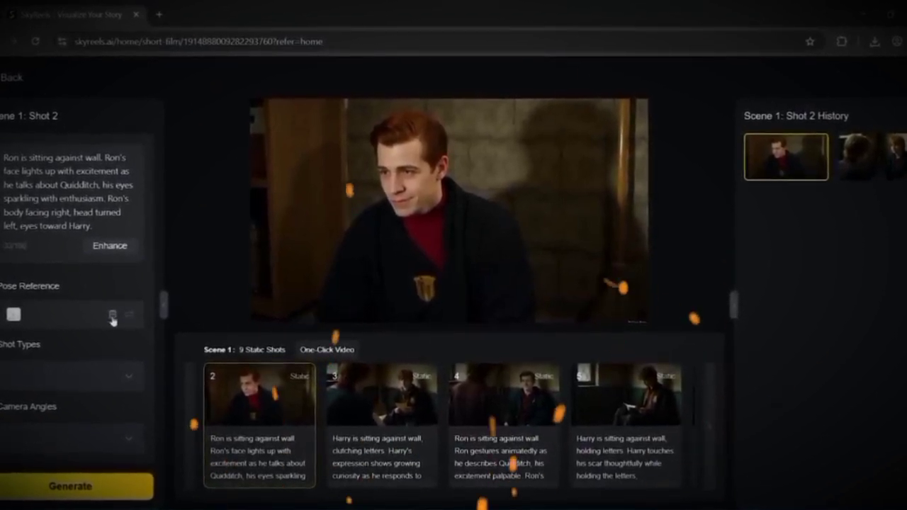
Remove the pose reference from Shot 2 and generate the image again.
click(112, 317)
click(498, 318)
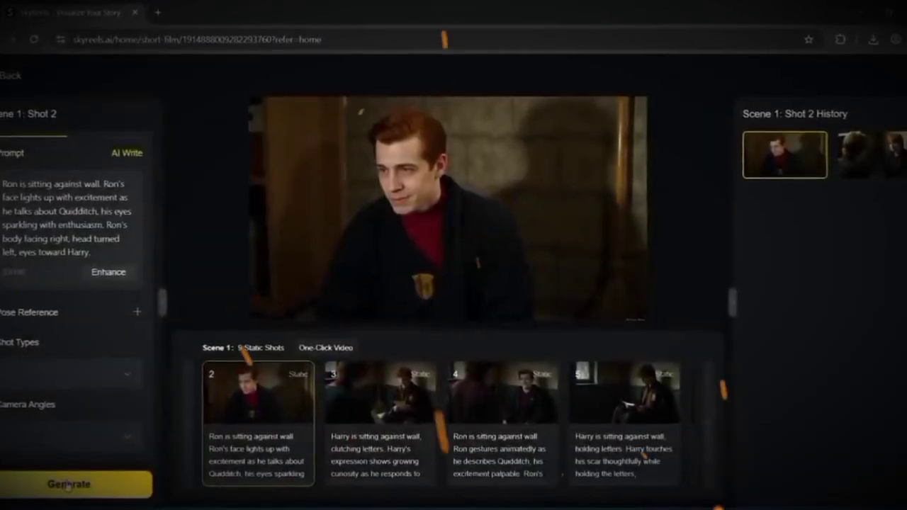
click(69, 484)
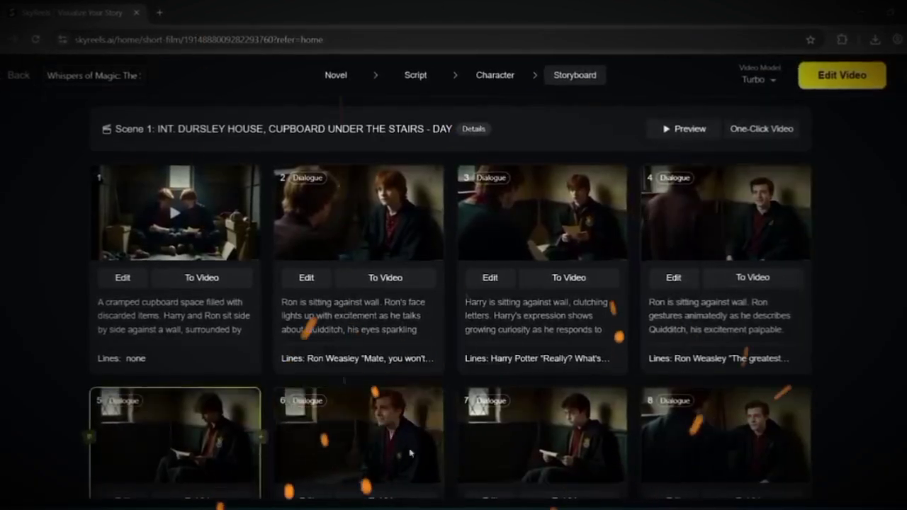
Examine the storyboard shots of all scenes with their images, descriptions and dialogue lines.
scroll(142, 439, down, 4)
scroll(678, 373, down, 5)
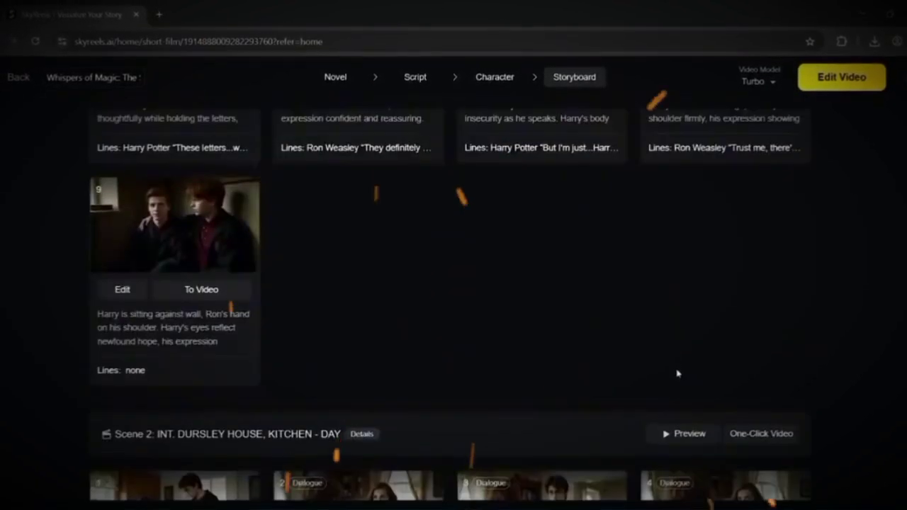
scroll(241, 270, down, 2)
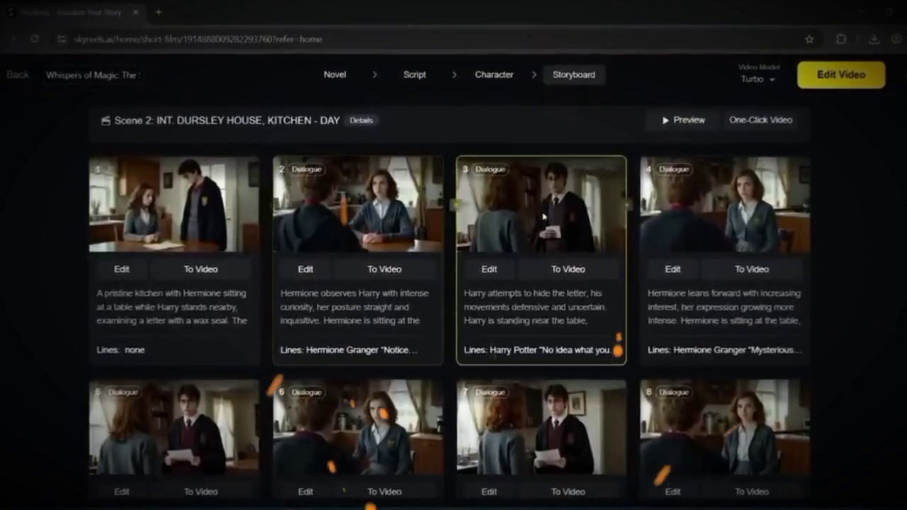
scroll(687, 276, down, 2)
scroll(704, 300, down, 5)
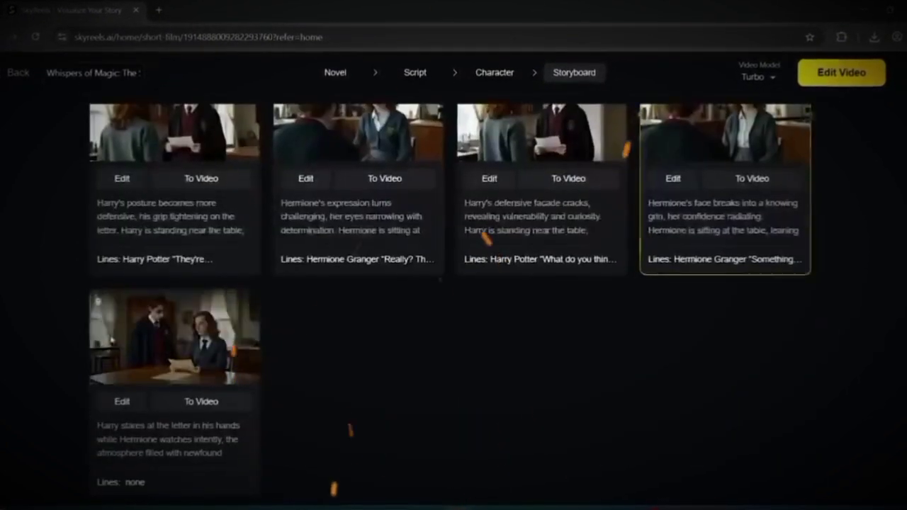
scroll(501, 269, down, 6)
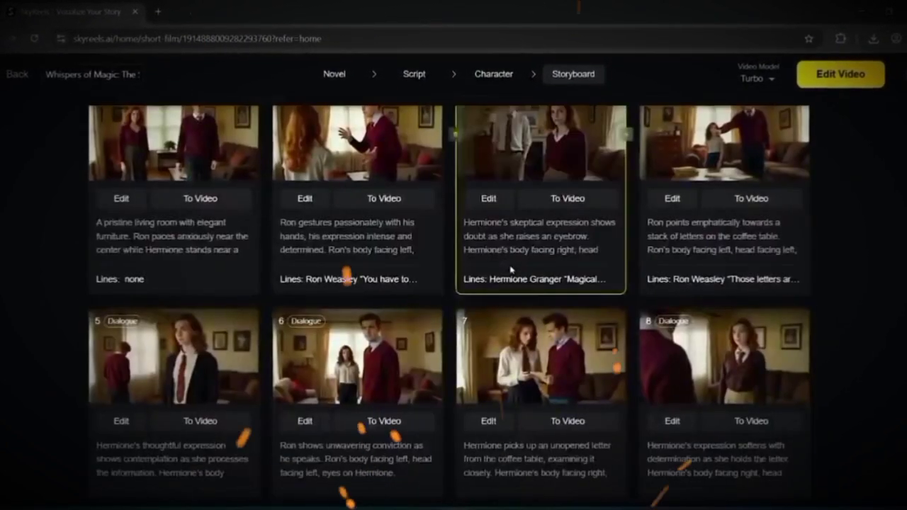
scroll(543, 277, up, 1)
scroll(803, 300, down, 5)
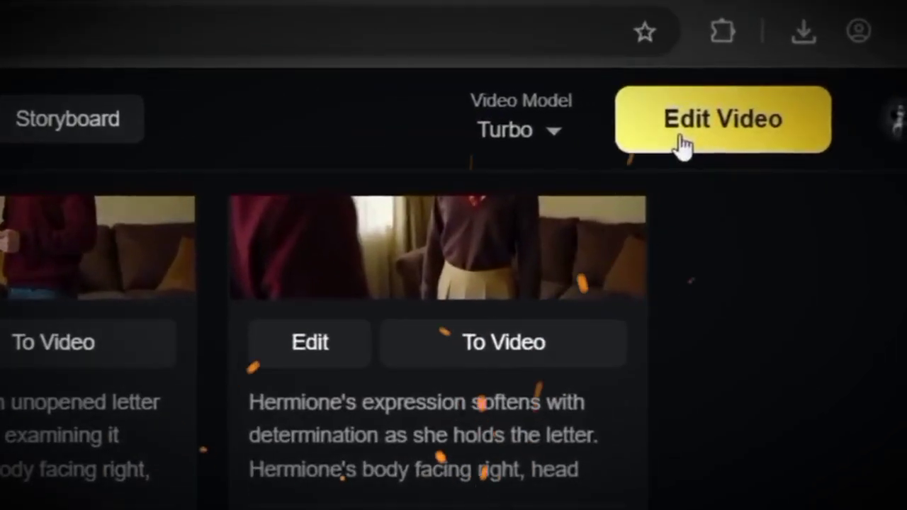
Convert all storyboard shots to video and open the result in the video editor.
click(824, 82)
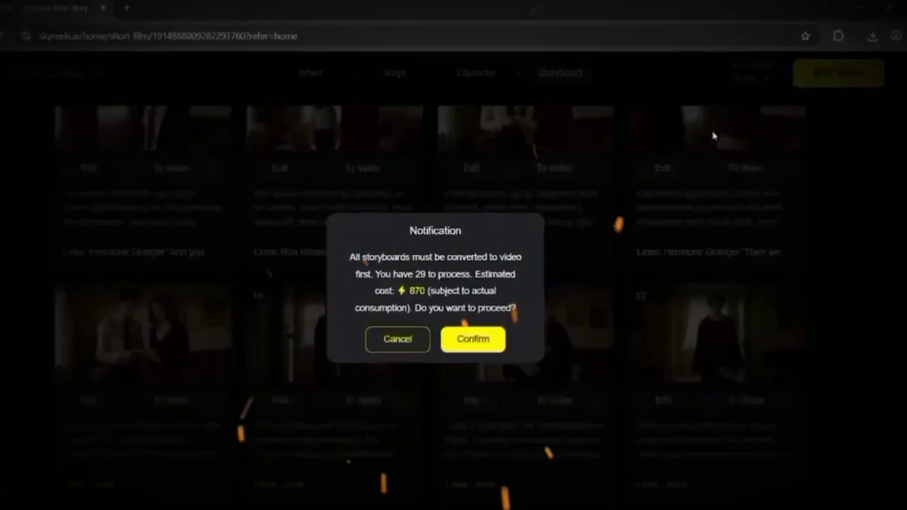
click(480, 327)
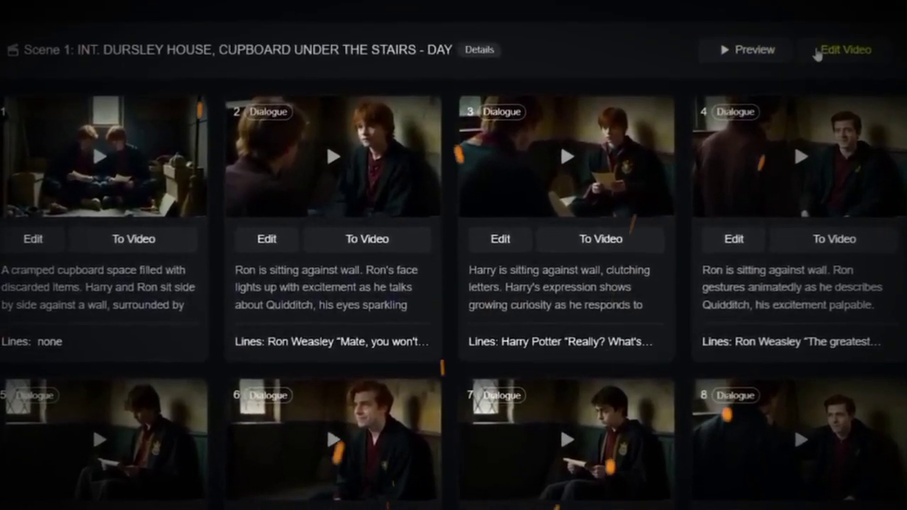
click(816, 53)
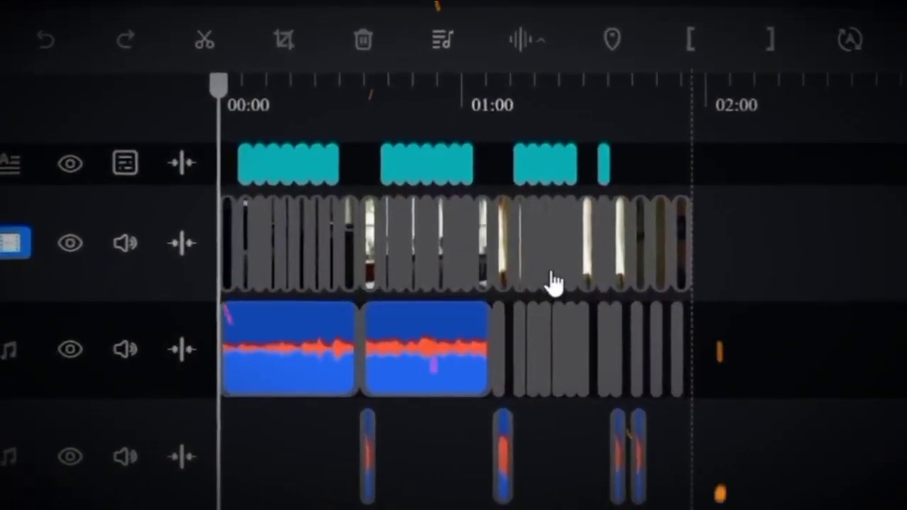
Preview the assembled episode on the timeline and export it as a download.
click(429, 391)
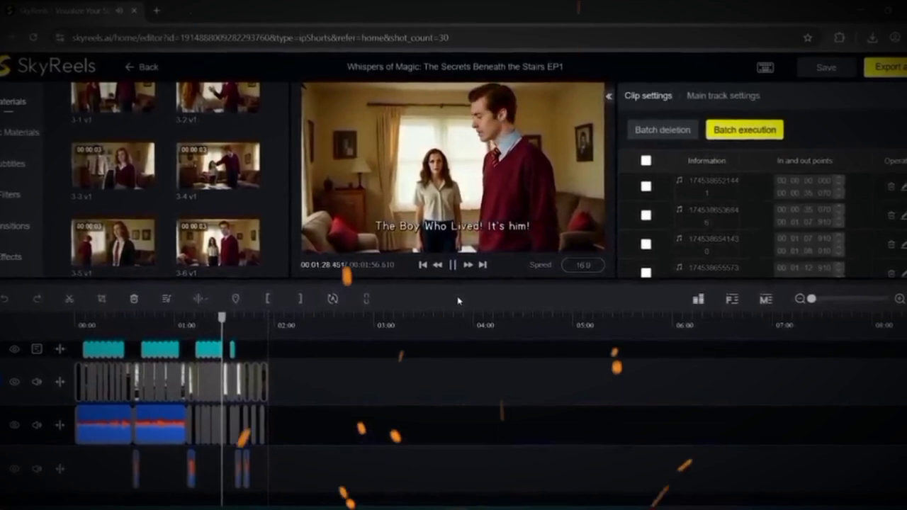
click(893, 70)
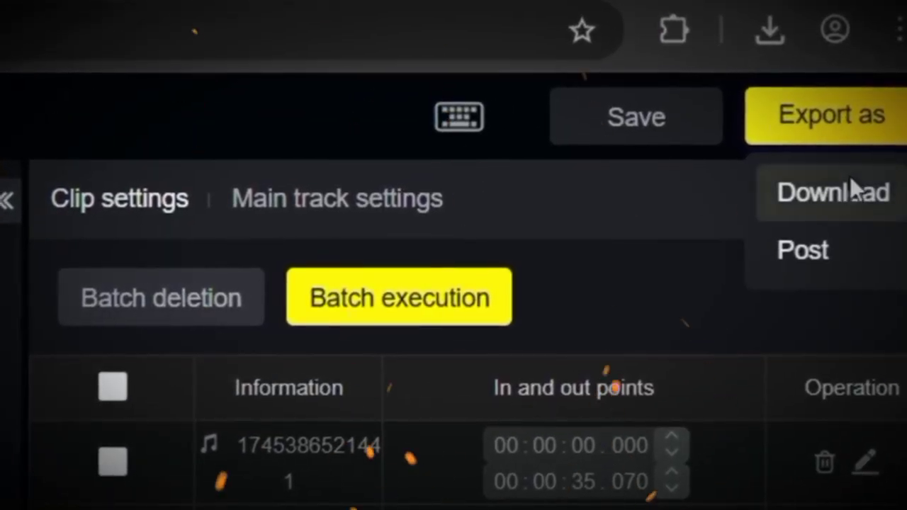
click(849, 177)
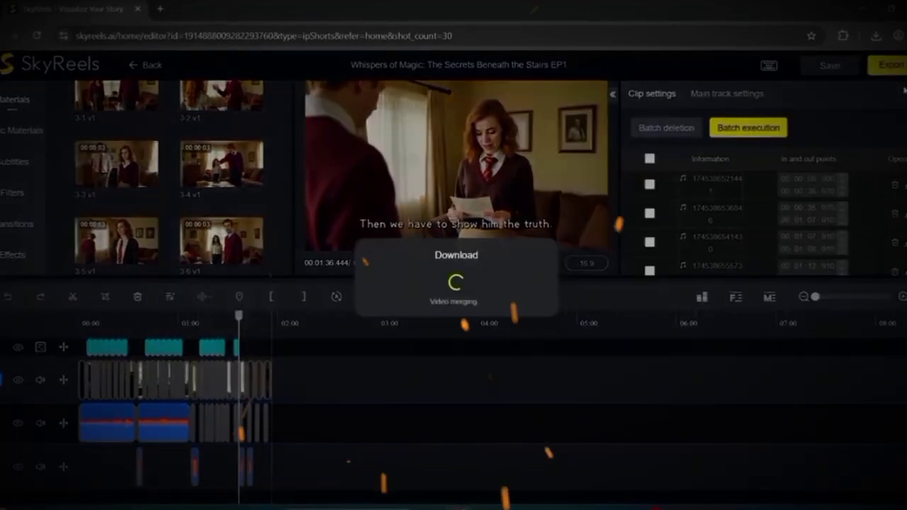